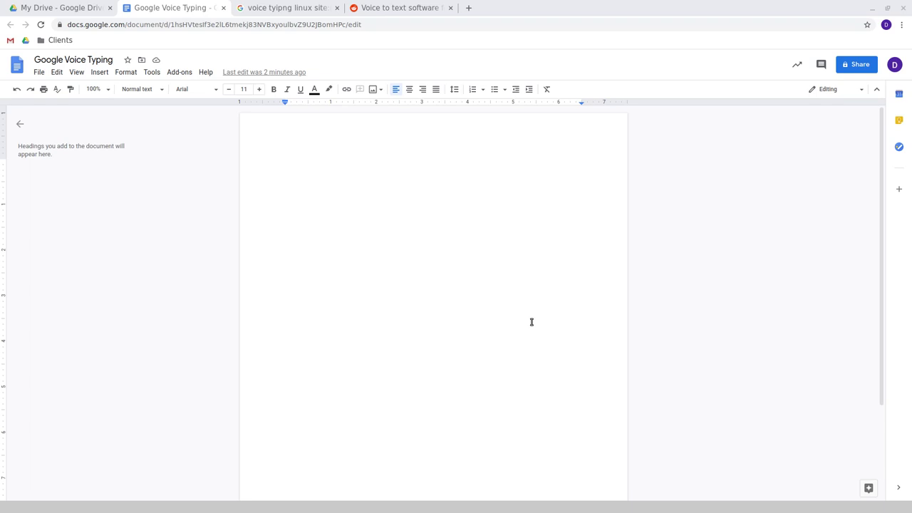
# Read the Reddit thread "Voice to text software for Linux?" and return to the Google Voice Typing document
pyautogui.click(366, 7)
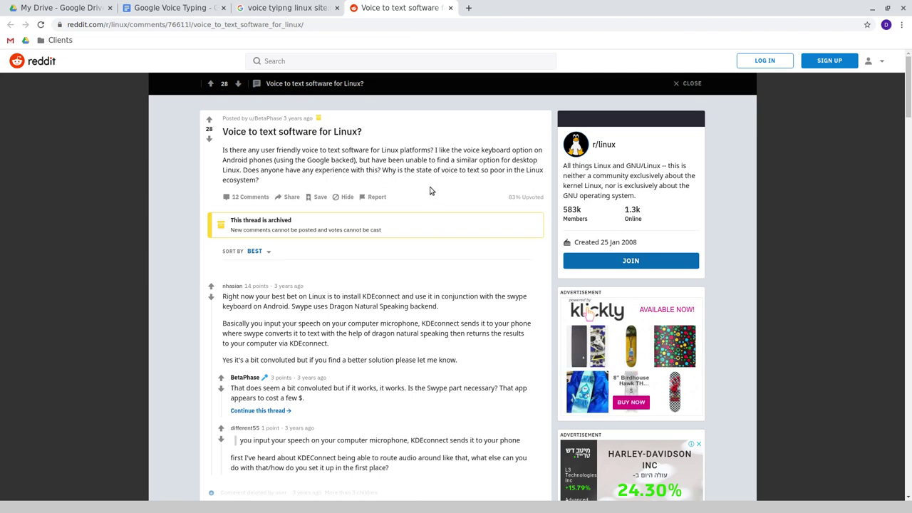
pyautogui.scroll(-3, 429, 191)
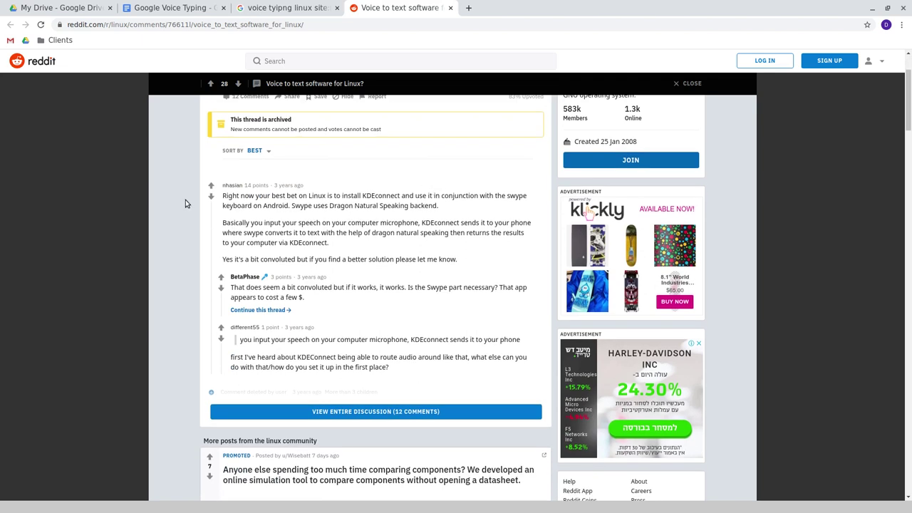
pyautogui.click(163, 9)
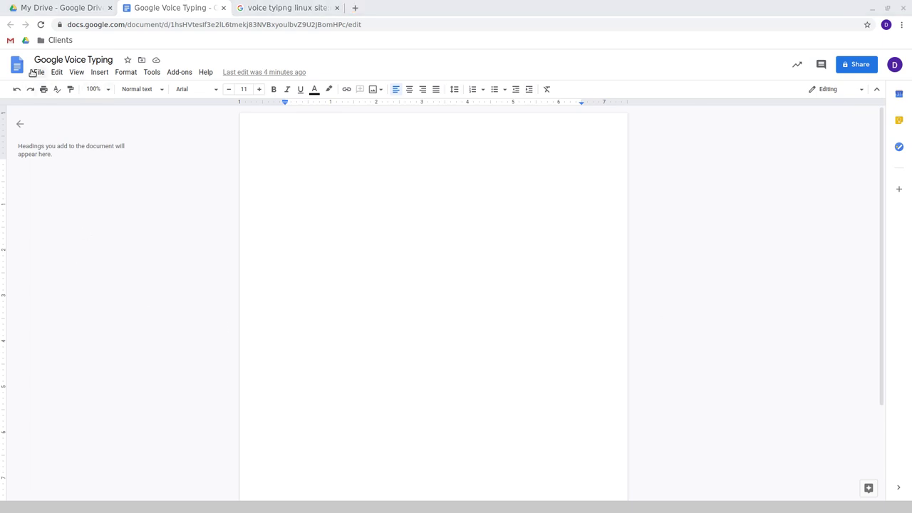
# Open the voice typing tool for the blank document and move its microphone box to clear space beside the page
pyautogui.click(407, 199)
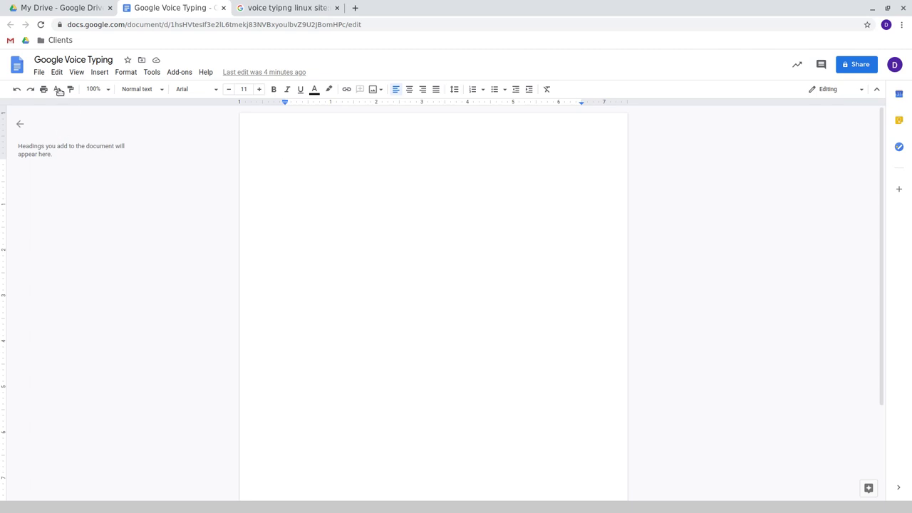
pyautogui.click(39, 72)
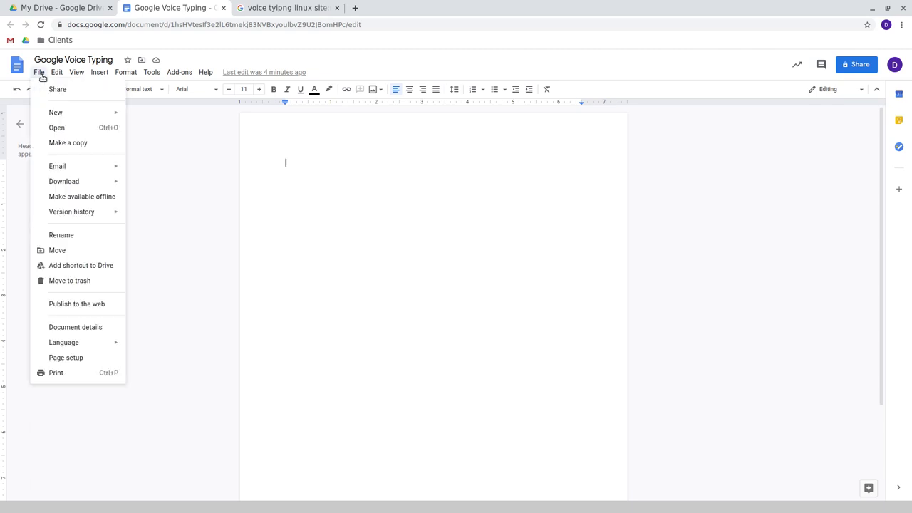
pyautogui.moveTo(157, 76)
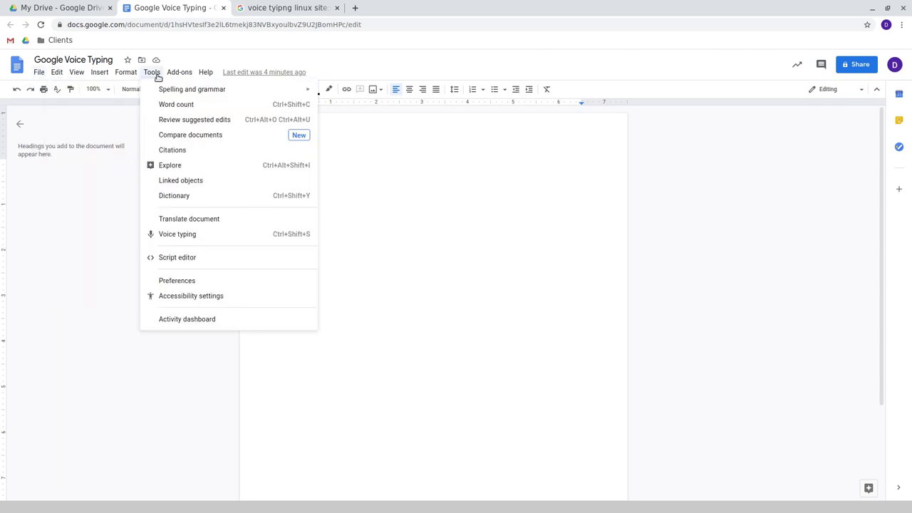
pyautogui.click(213, 239)
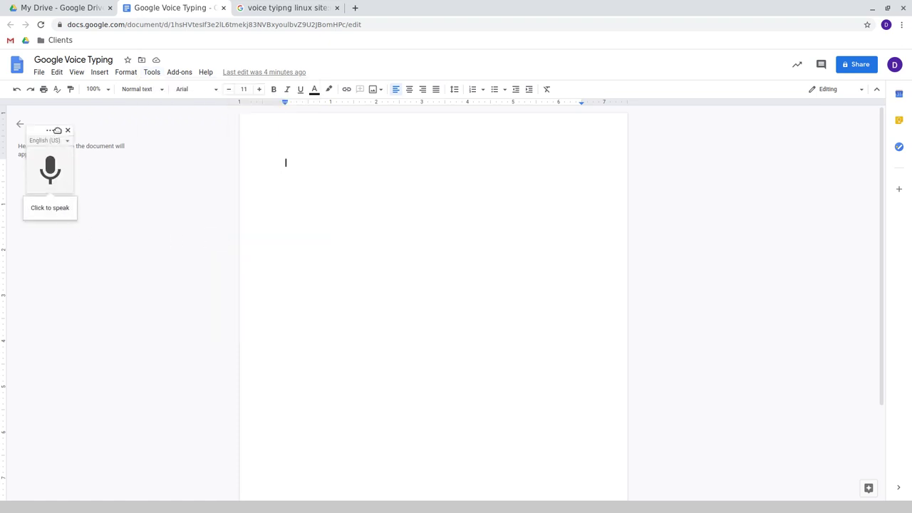
pyautogui.moveTo(54, 132); pyautogui.dragTo(150, 207)
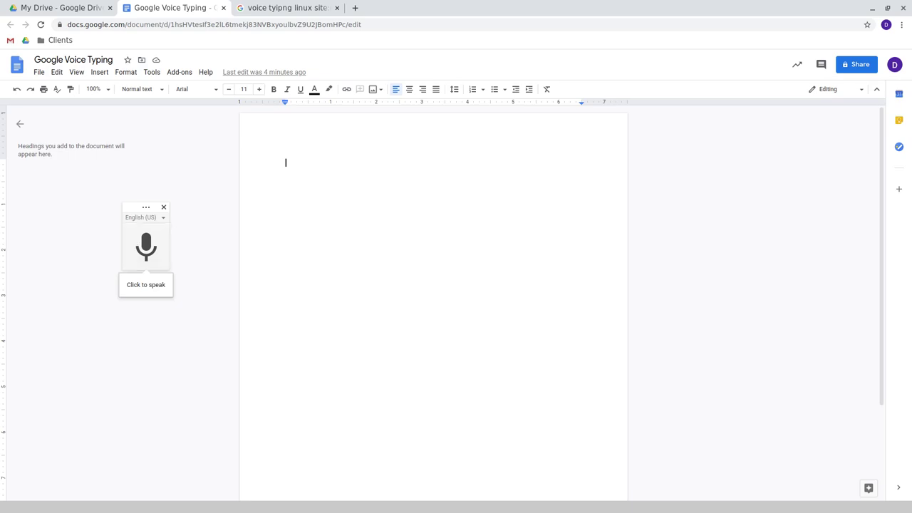
# Bring up the Reddit thread window, place it over the document, and mark out the top comment as the passage for dictation
pyautogui.hotkey('alt', 'Tab')
pyautogui.moveTo(709, 95); pyautogui.dragTo(729, 41)
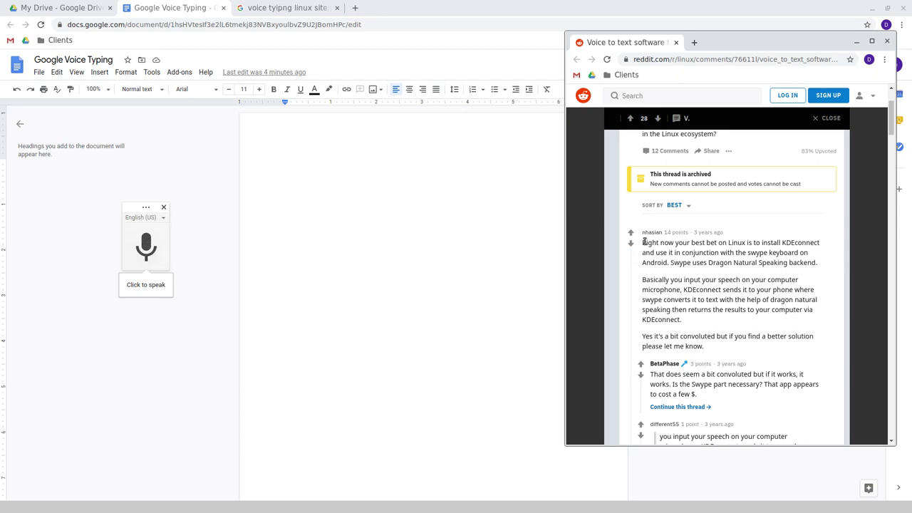
pyautogui.moveTo(643, 242); pyautogui.dragTo(707, 353)
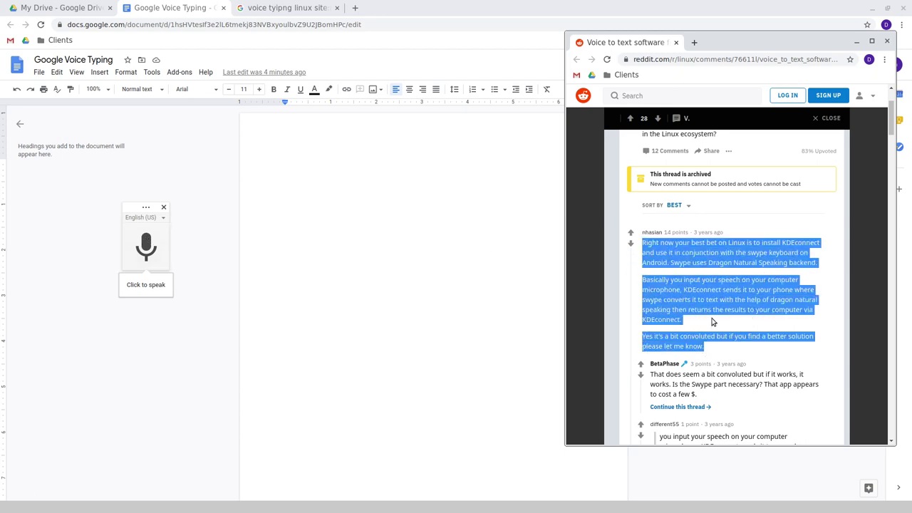
pyautogui.click(711, 322)
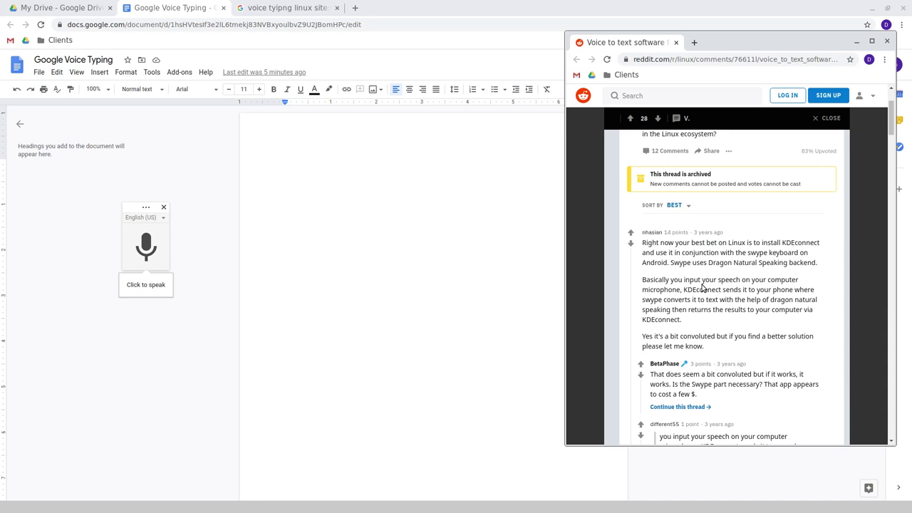
pyautogui.click(146, 246)
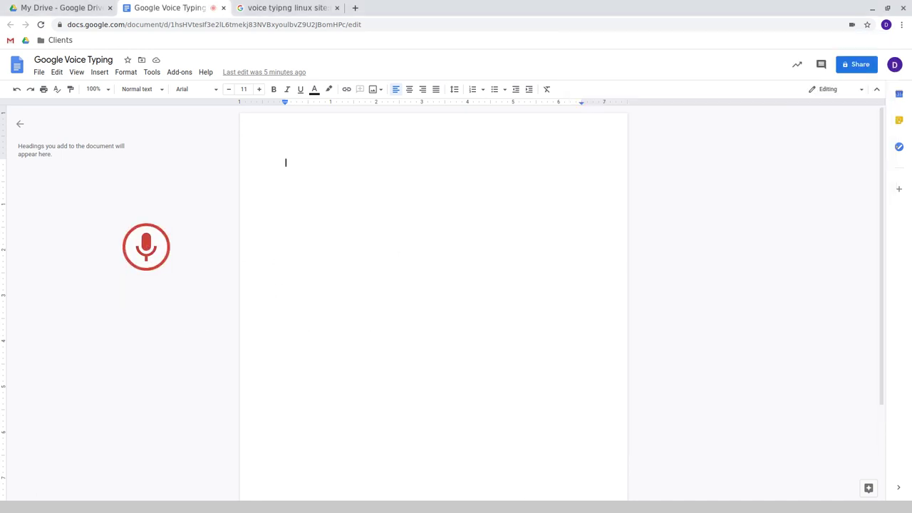
pyautogui.hotkey('alt', 'Tab')
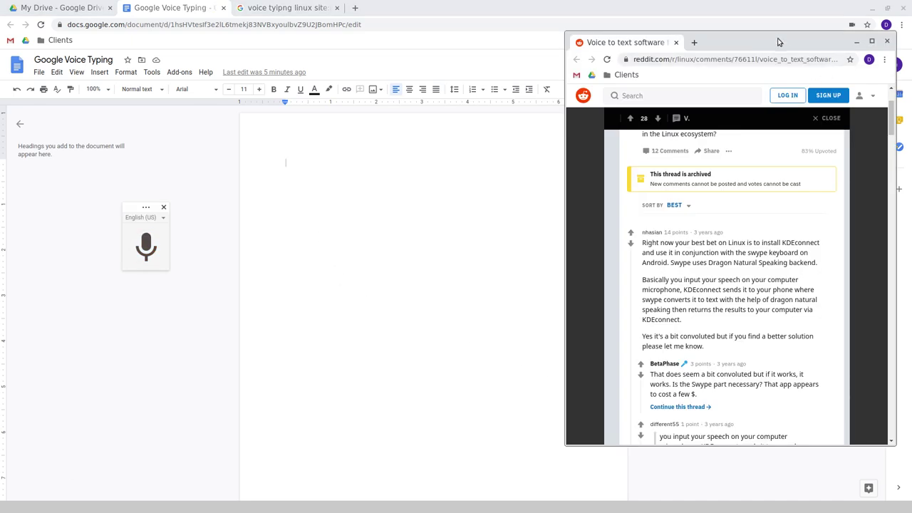
pyautogui.hotkey('alt', 'Tab')
pyautogui.click(304, 141)
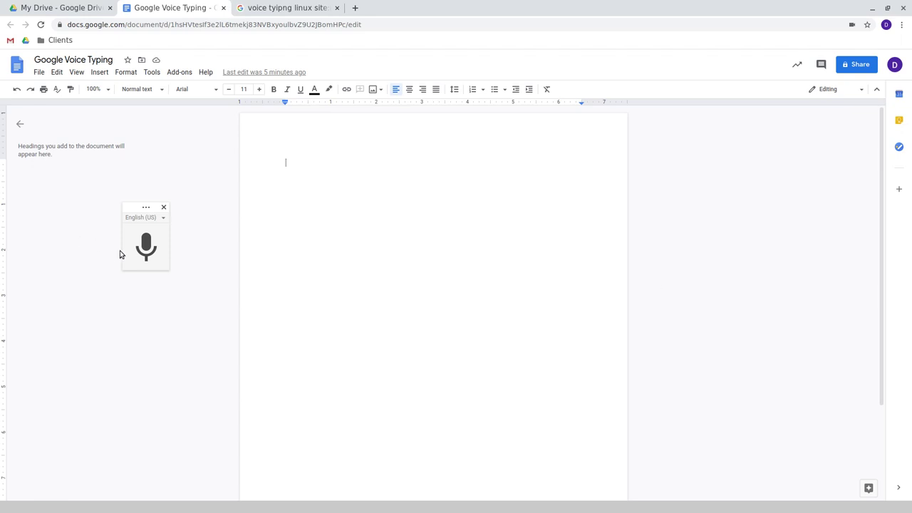
# Dictate the top Reddit comment and its first reply into the document with English (US) voice typing, and stop the recording
pyautogui.click(139, 249)
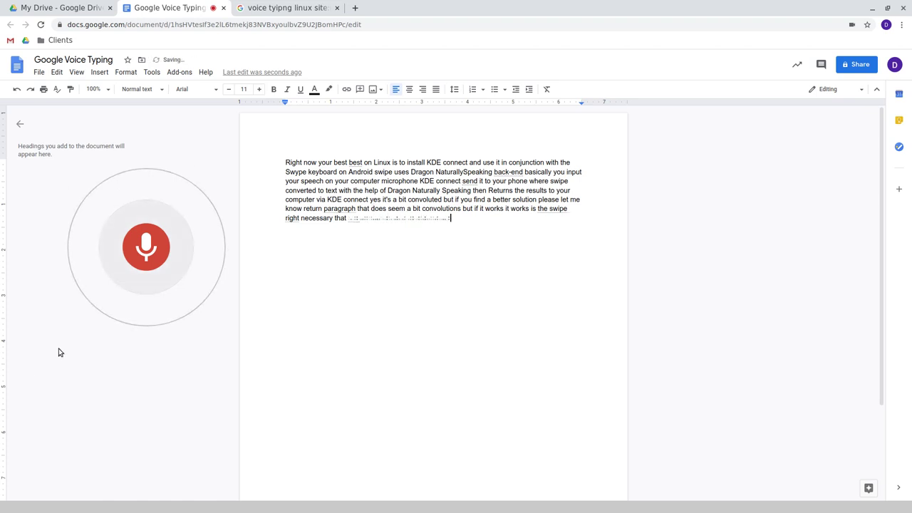
pyautogui.click(128, 245)
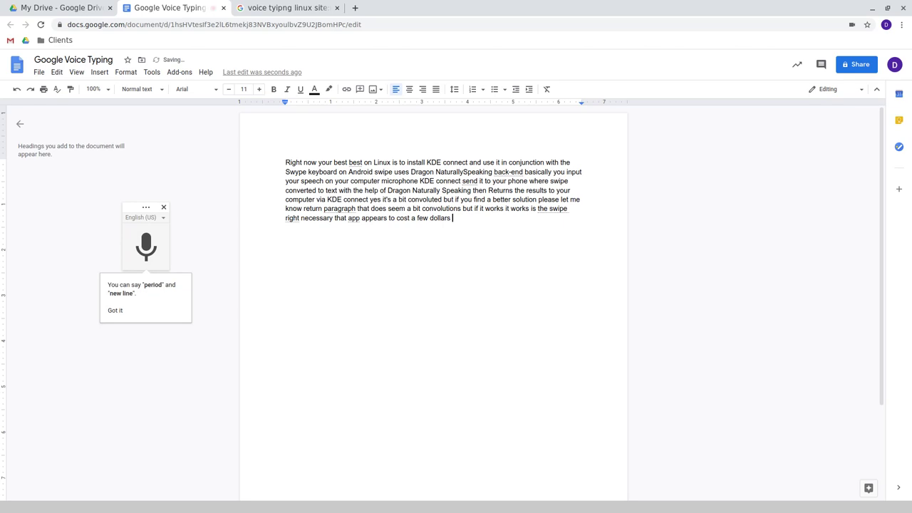
# Bring up the Reddit window, widen it, and place it just below the dictated paragraph for comparison
pyautogui.hotkey('alt', 'Tab')
pyautogui.moveTo(757, 478); pyautogui.dragTo(751, 387)
pyautogui.moveTo(632, 60); pyautogui.dragTo(342, 109)
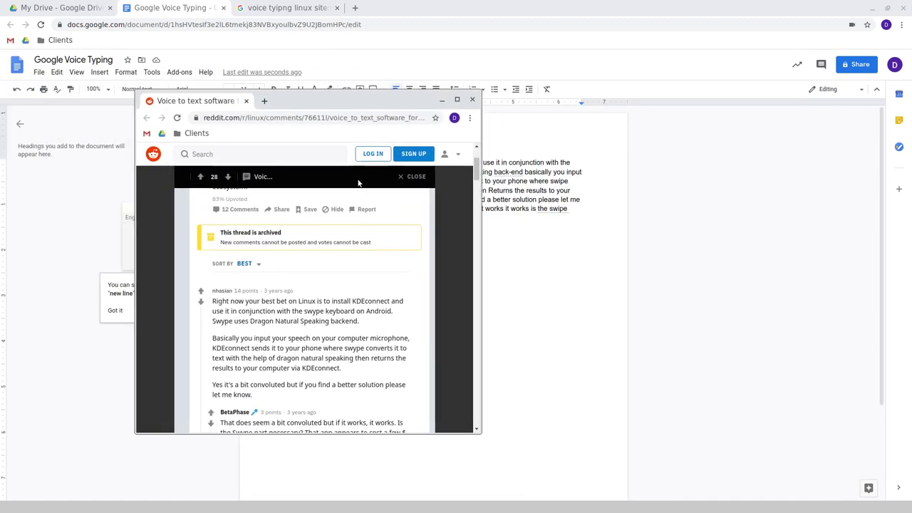
pyautogui.moveTo(474, 428); pyautogui.dragTo(727, 329)
pyautogui.moveTo(574, 106); pyautogui.dragTo(574, 253)
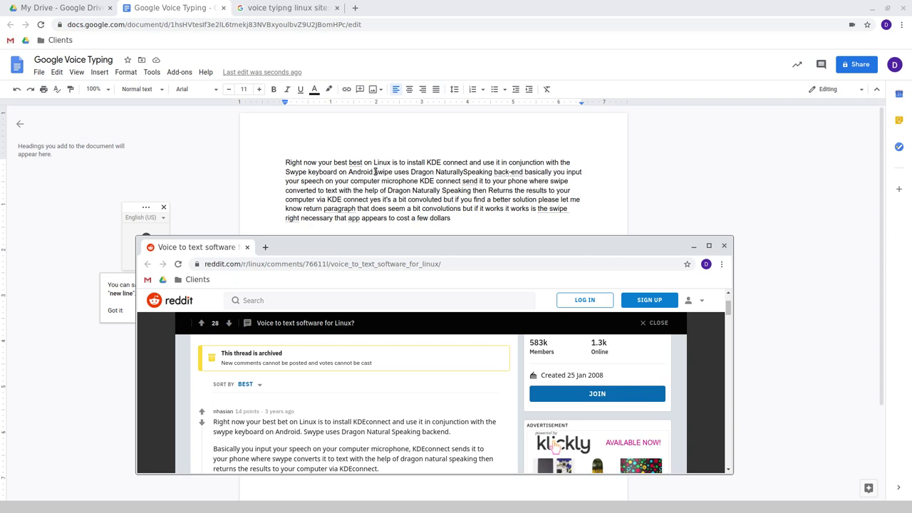
# Compare the dictated paragraph, including the word "swipe" after "Android", with the original Reddit comment
pyautogui.moveTo(374, 171); pyautogui.dragTo(392, 173)
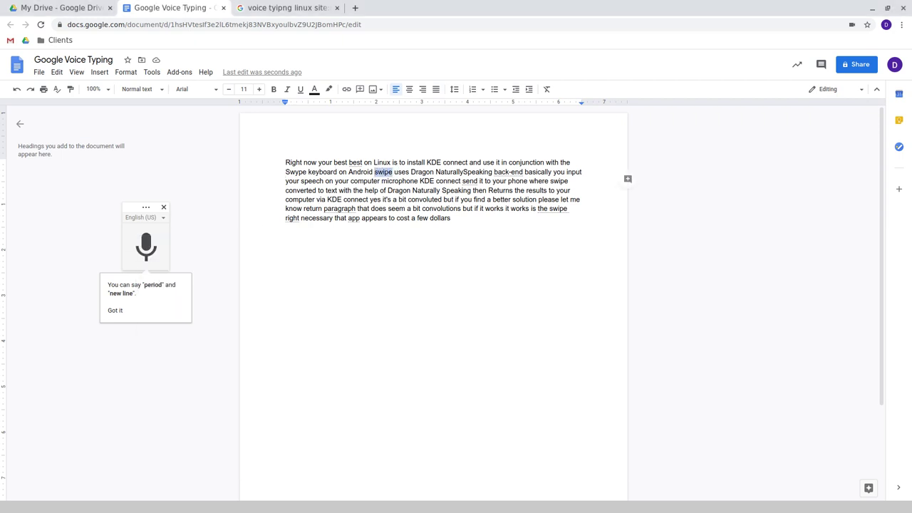
pyautogui.hotkey('alt', 'Tab')
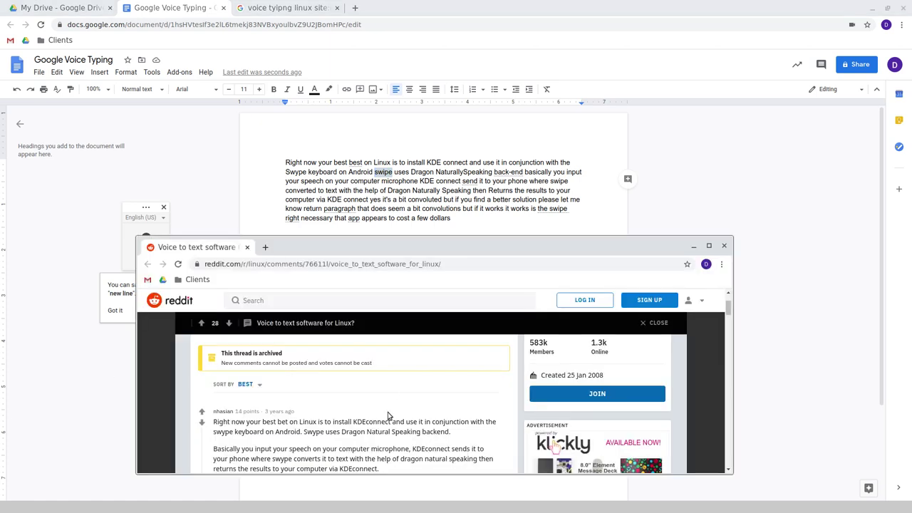
pyautogui.scroll(-2, 388, 416)
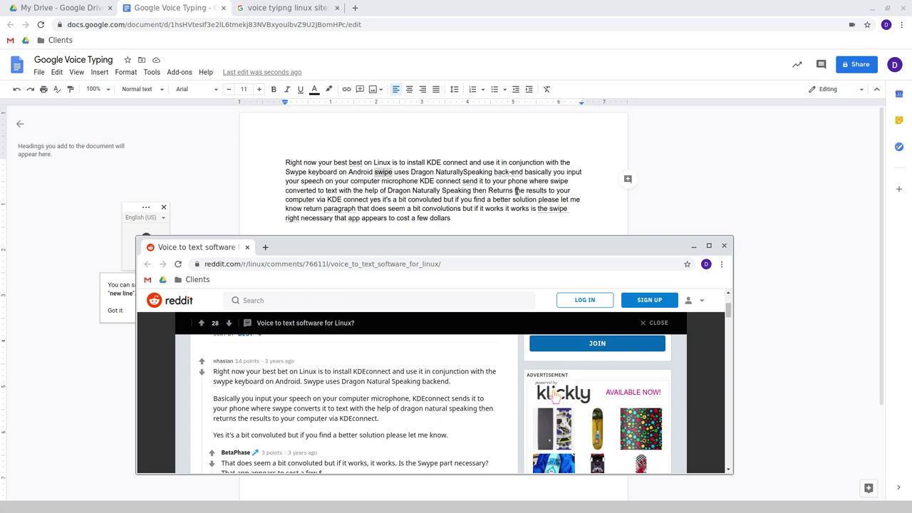
pyautogui.click(693, 245)
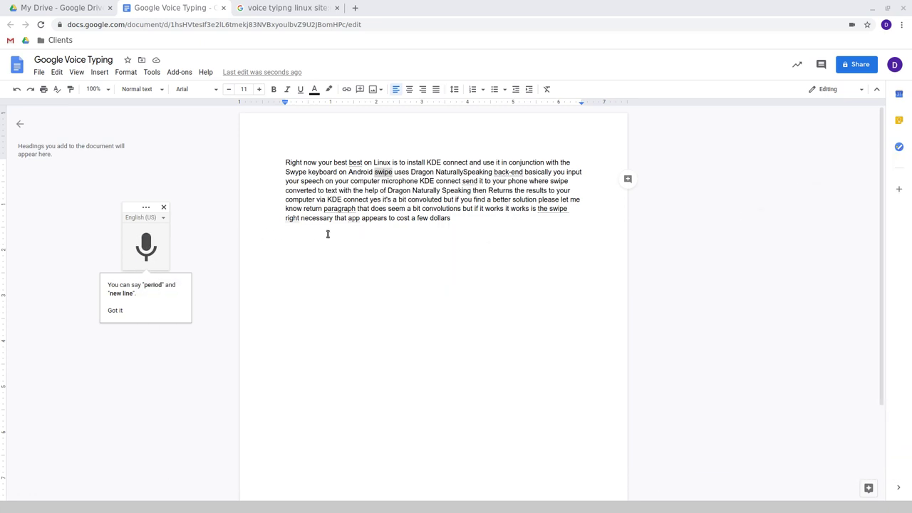
pyautogui.hotkey('alt', 'Tab')
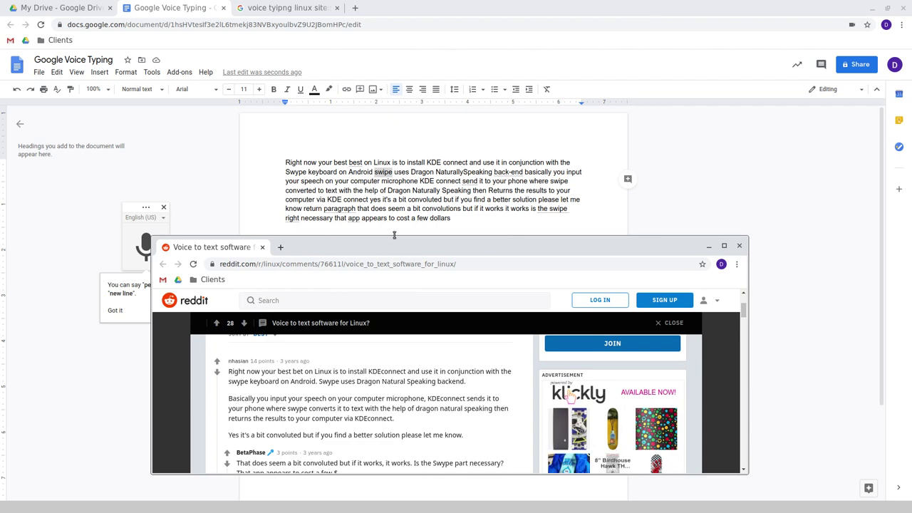
pyautogui.hotkey('alt', 'Tab')
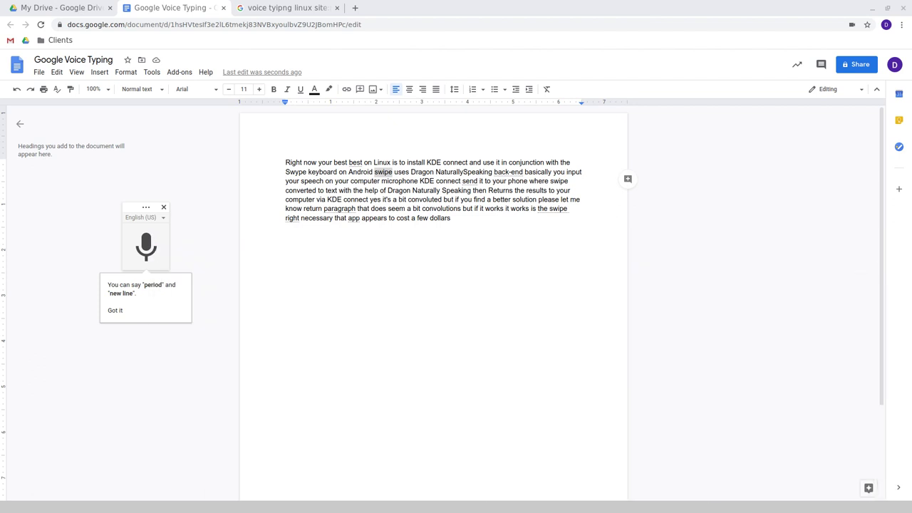
# Replace the dictated words "return paragraph" with a real paragraph break and a blank line before "that does seem"
pyautogui.moveTo(306, 209); pyautogui.dragTo(355, 208)
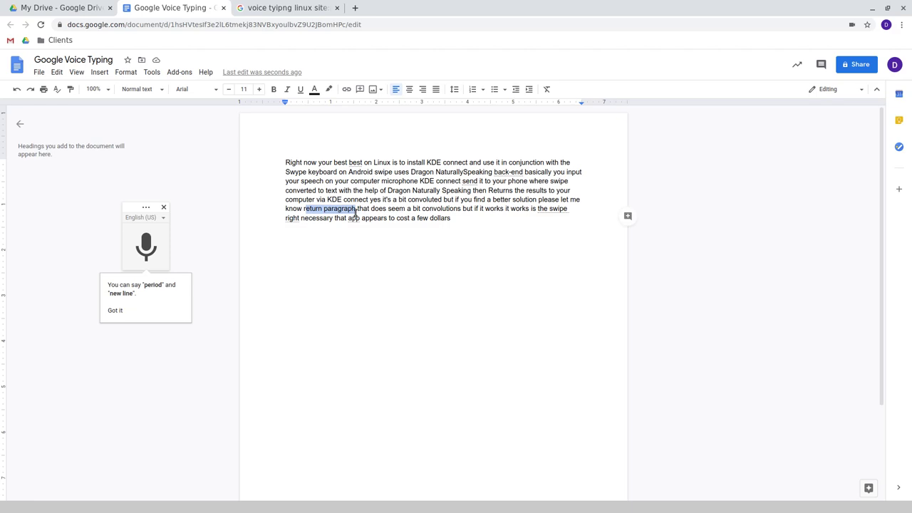
pyautogui.press('BackSpace')
pyautogui.press('Return')
pyautogui.press('Return')
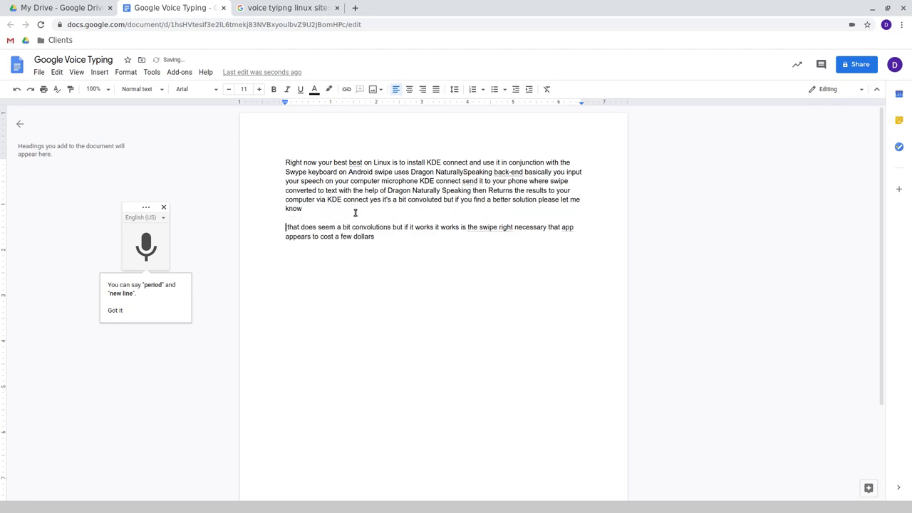
# Compare the second dictated paragraph with the Reddit reply, and close the Reddit window
pyautogui.hotkey('alt', 'Tab')
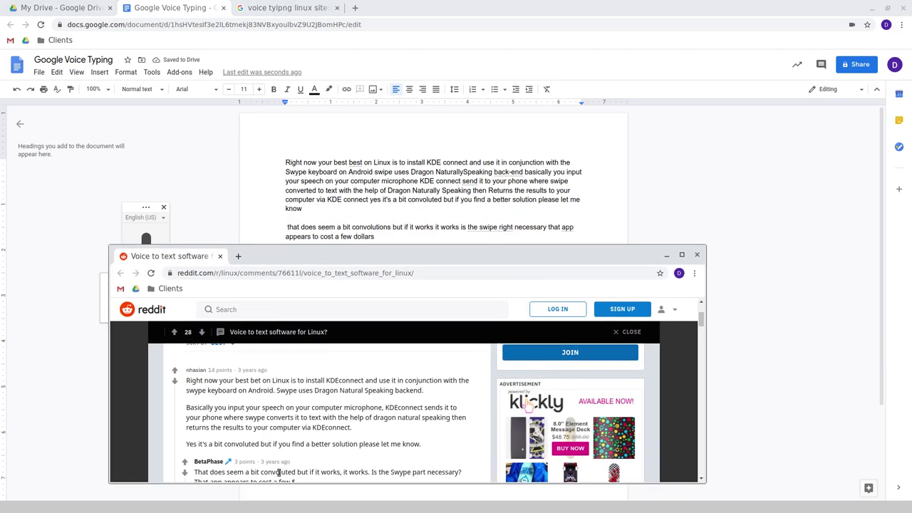
pyautogui.scroll(-1, 278, 475)
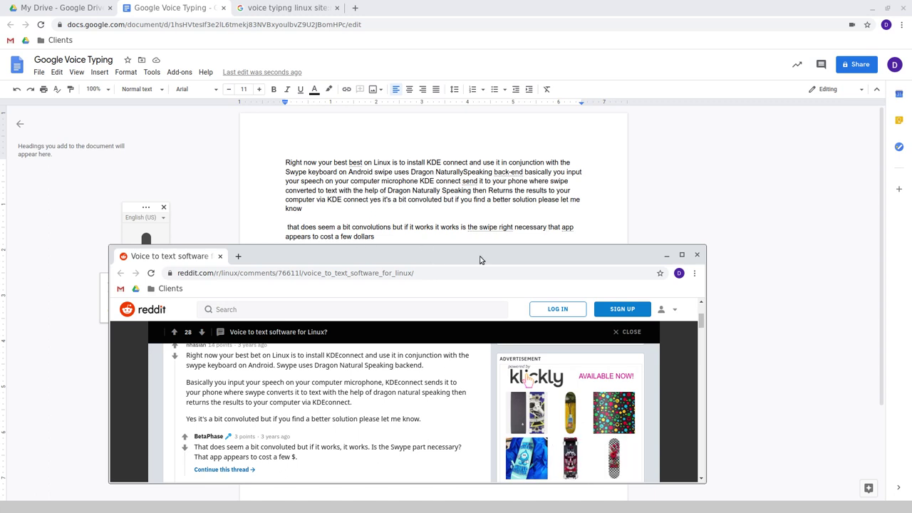
pyautogui.click(696, 255)
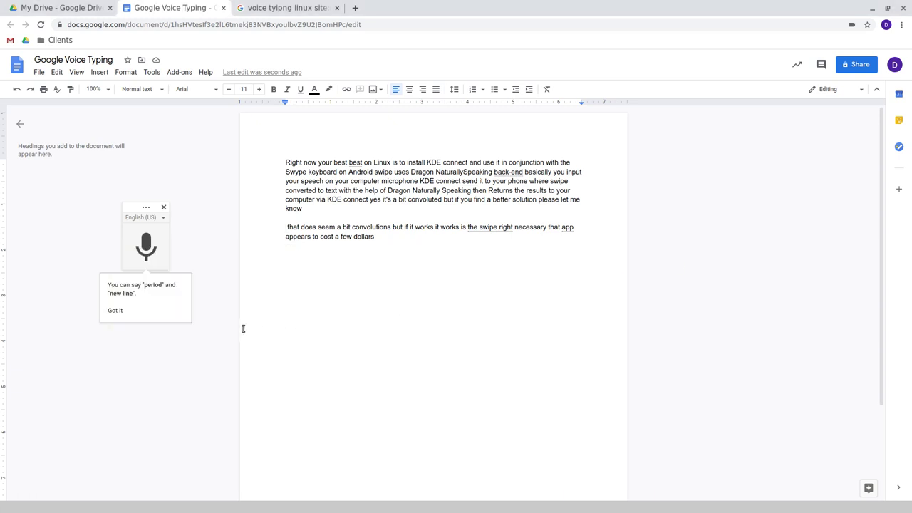